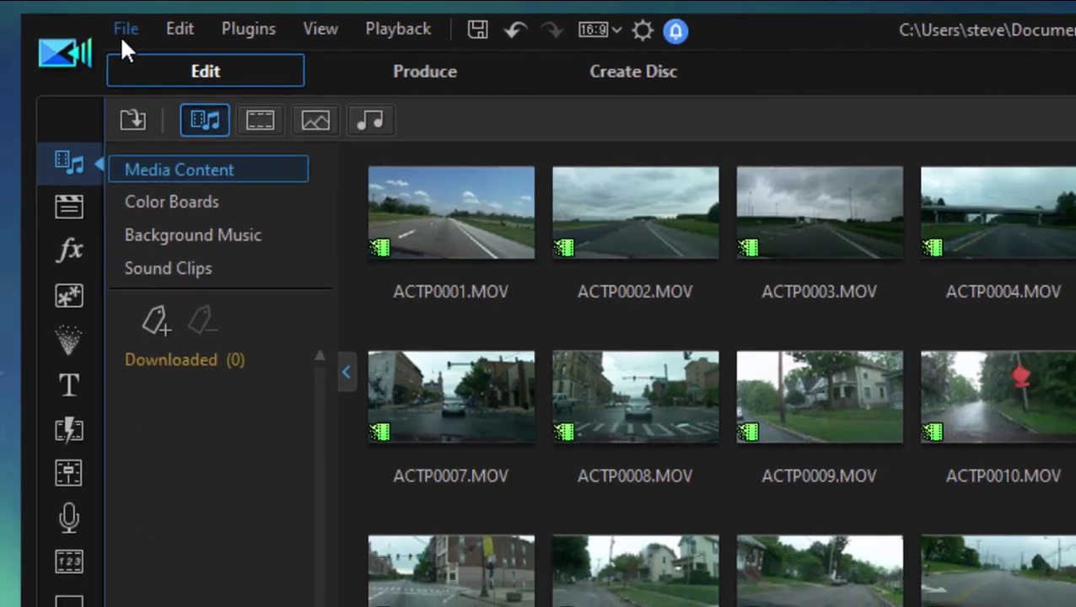
- Open the Capture workspace to view its screen recording option and return to the Edit workspace
click(134, 32)
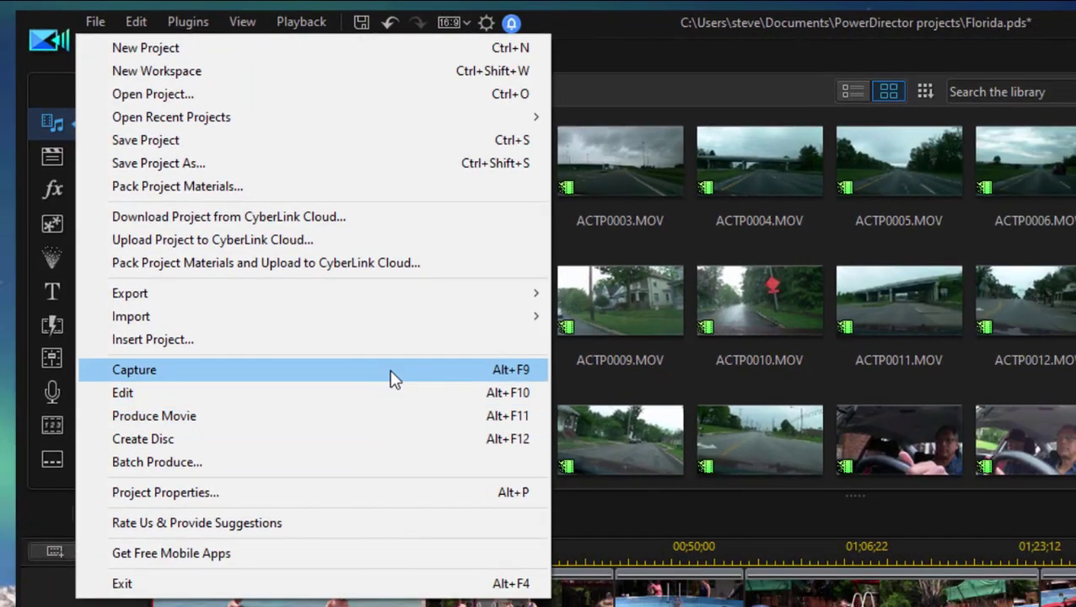
click(394, 379)
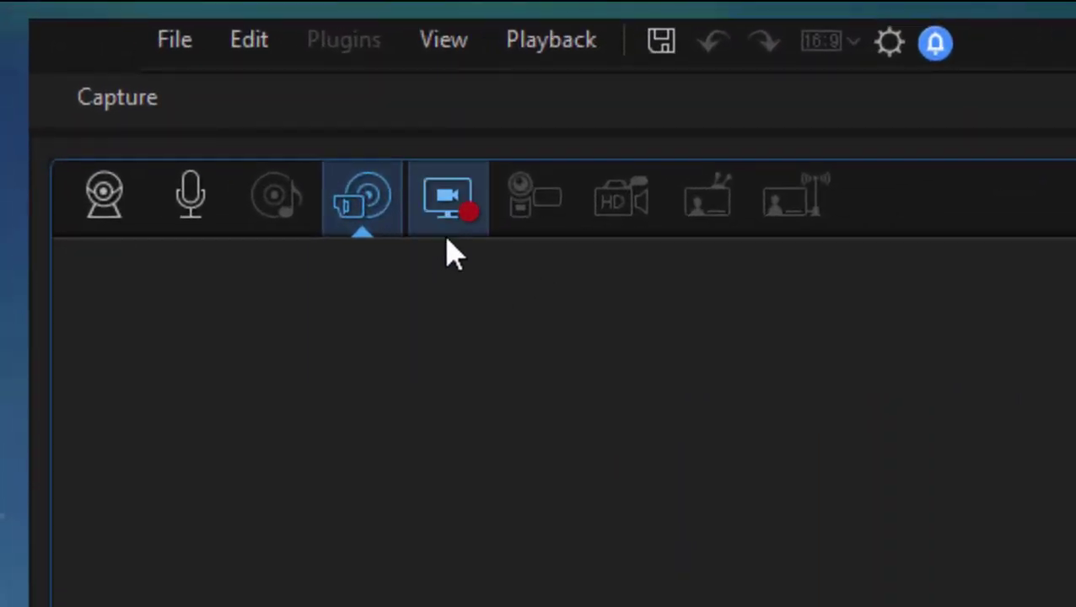
click(180, 46)
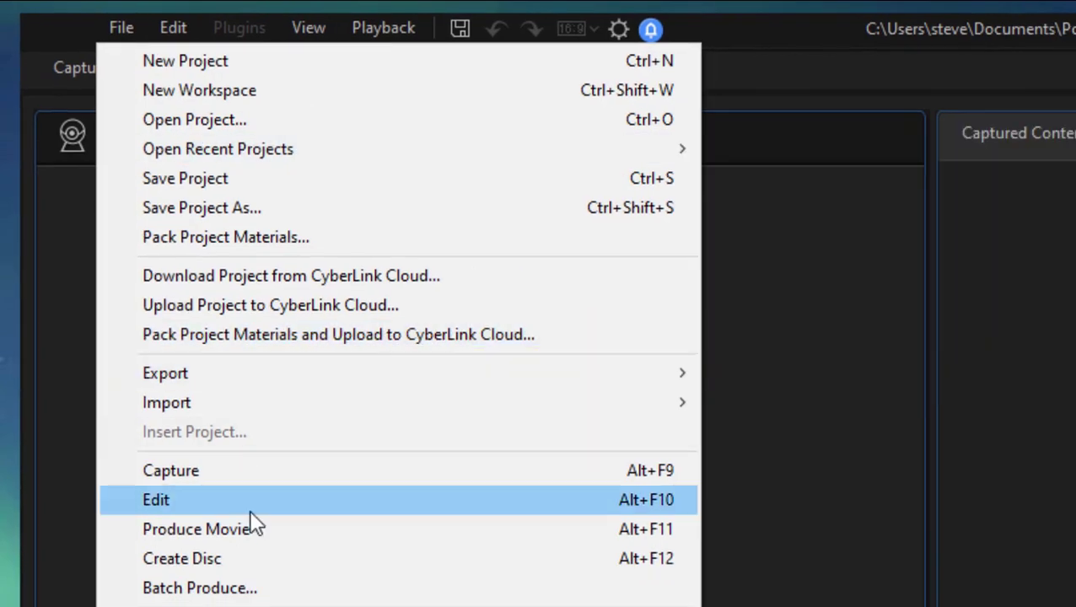
click(250, 511)
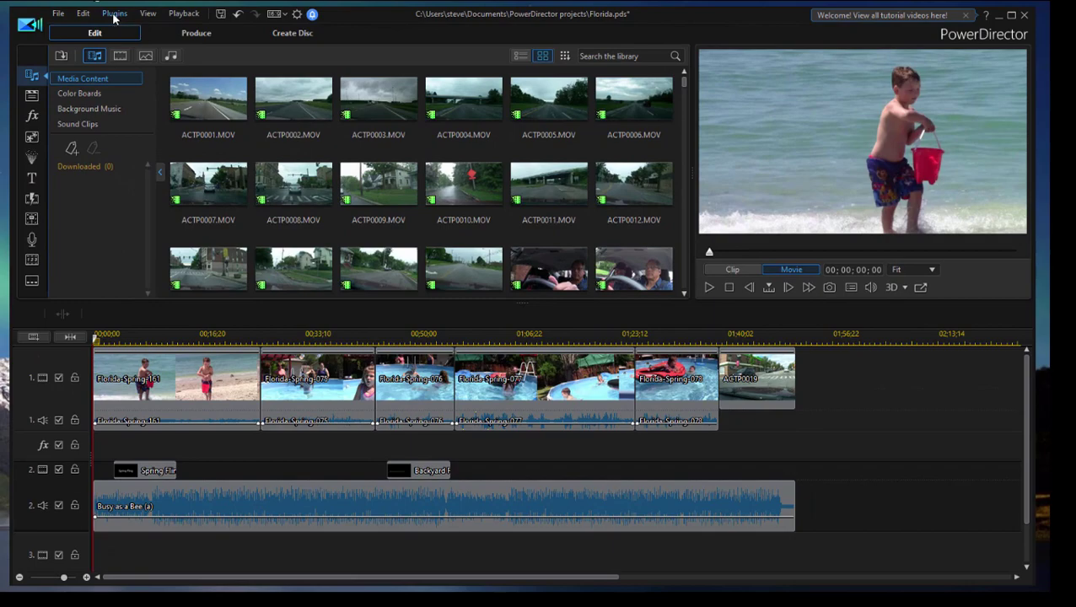
- Launch the Screen Recorder plugin and restore the PowerDirector window behind it
click(114, 14)
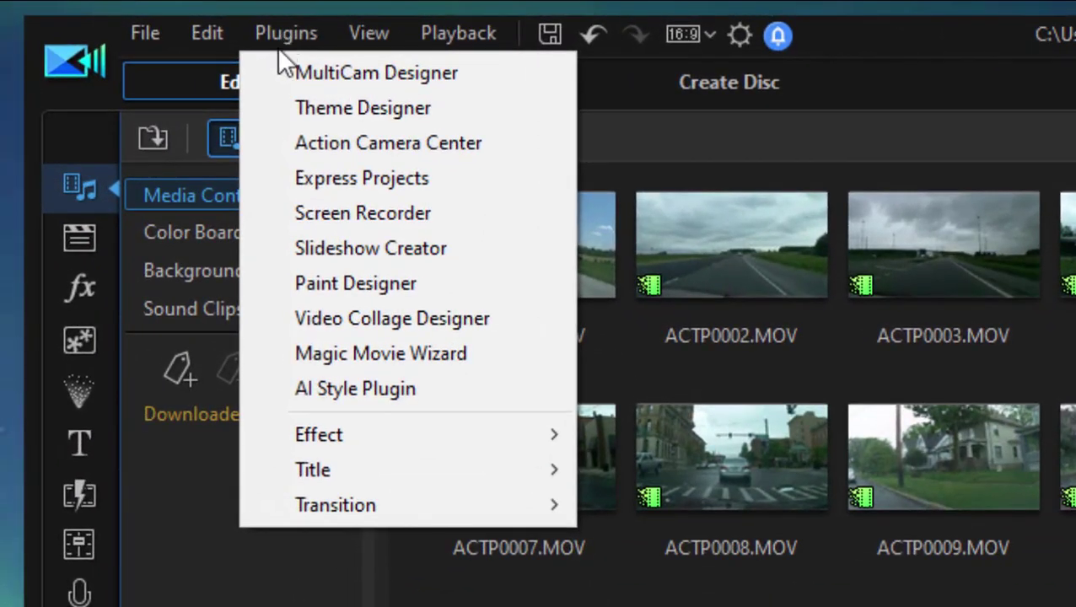
click(314, 216)
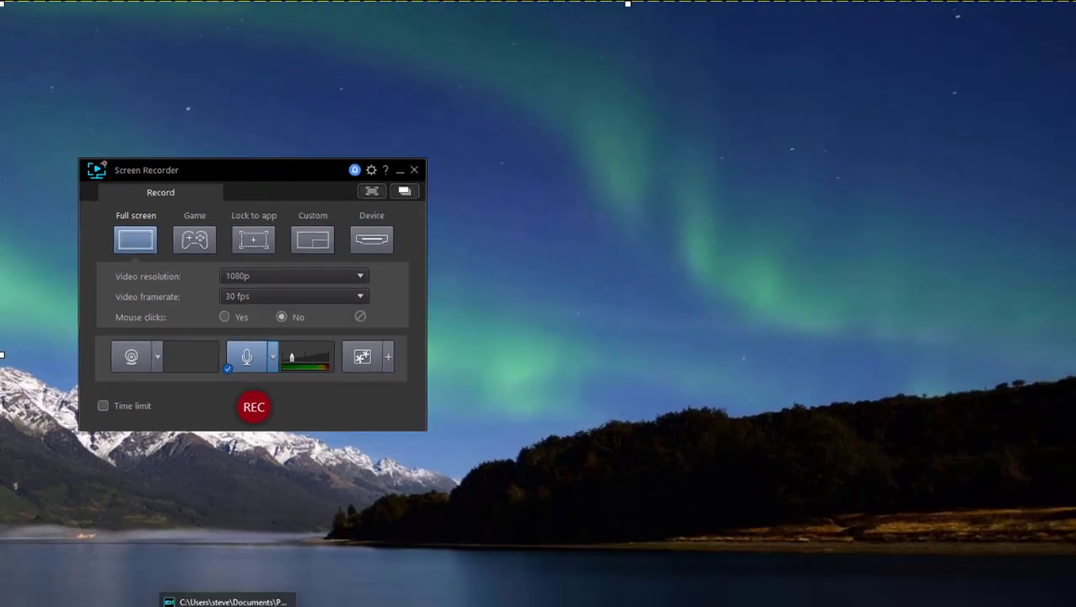
click(229, 597)
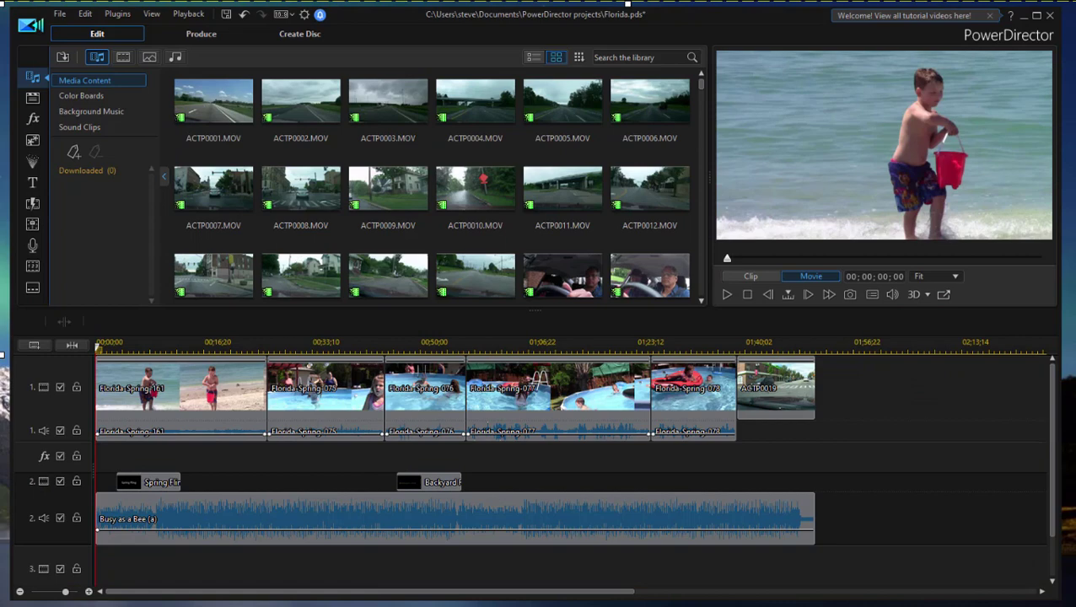
click(492, 597)
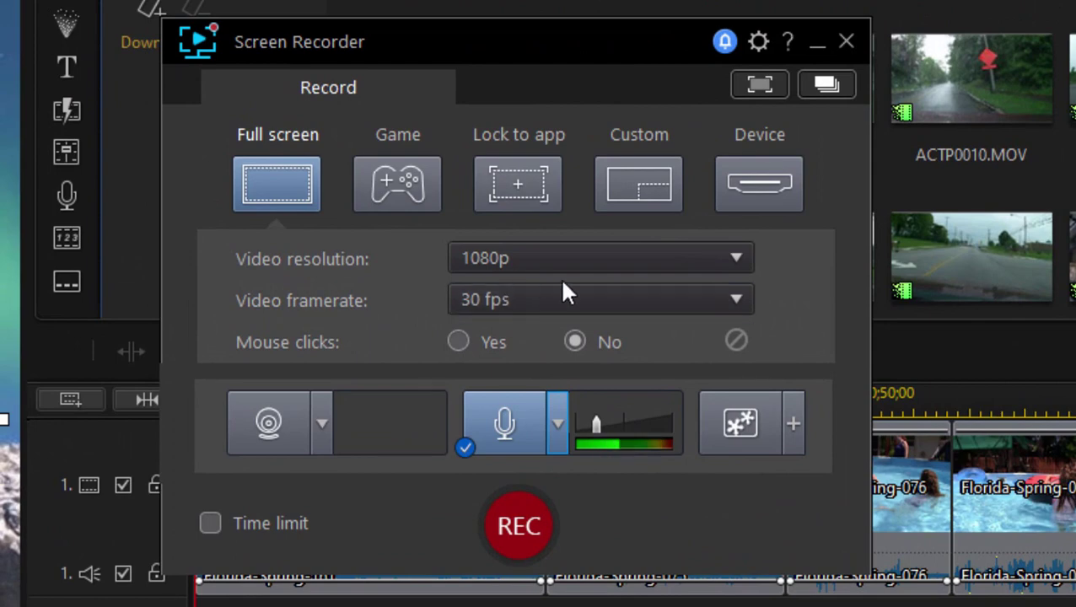
- Review the microphone sources, the Lock to app mode and the input devices offered in Device mode
click(556, 421)
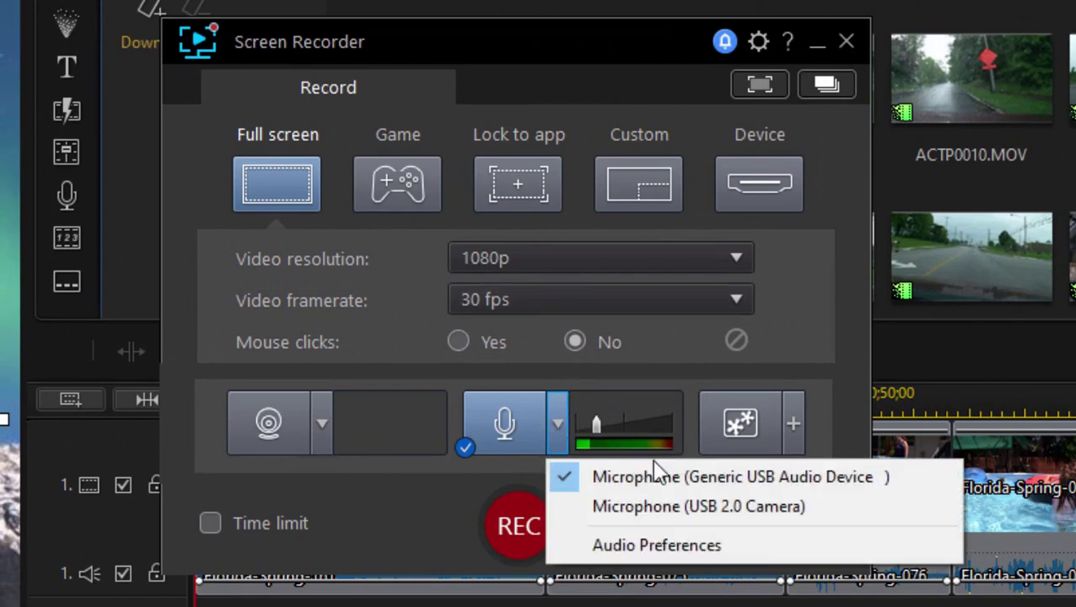
click(849, 360)
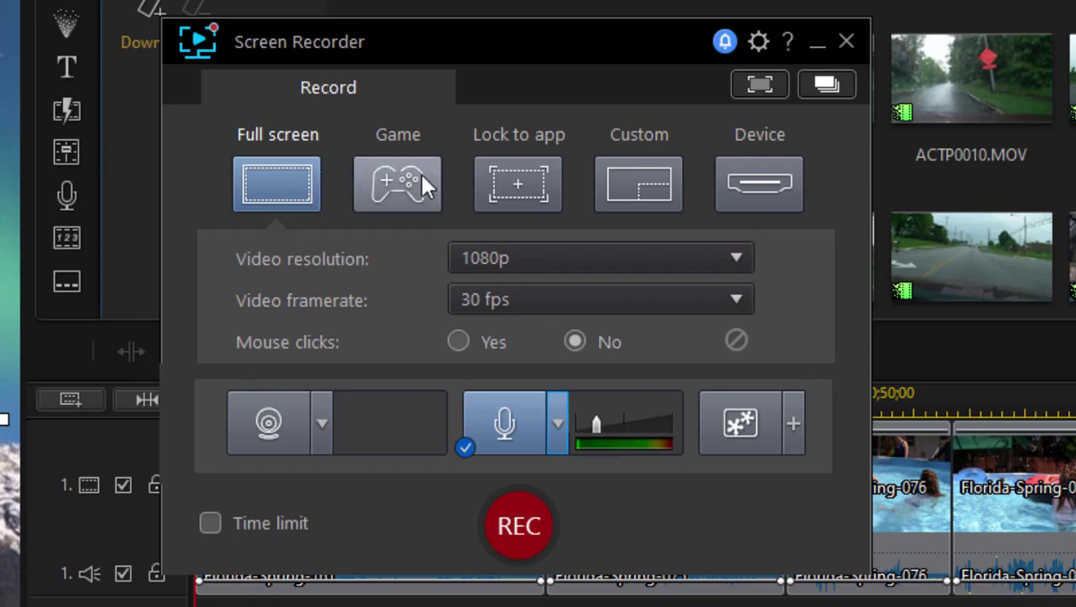
click(492, 188)
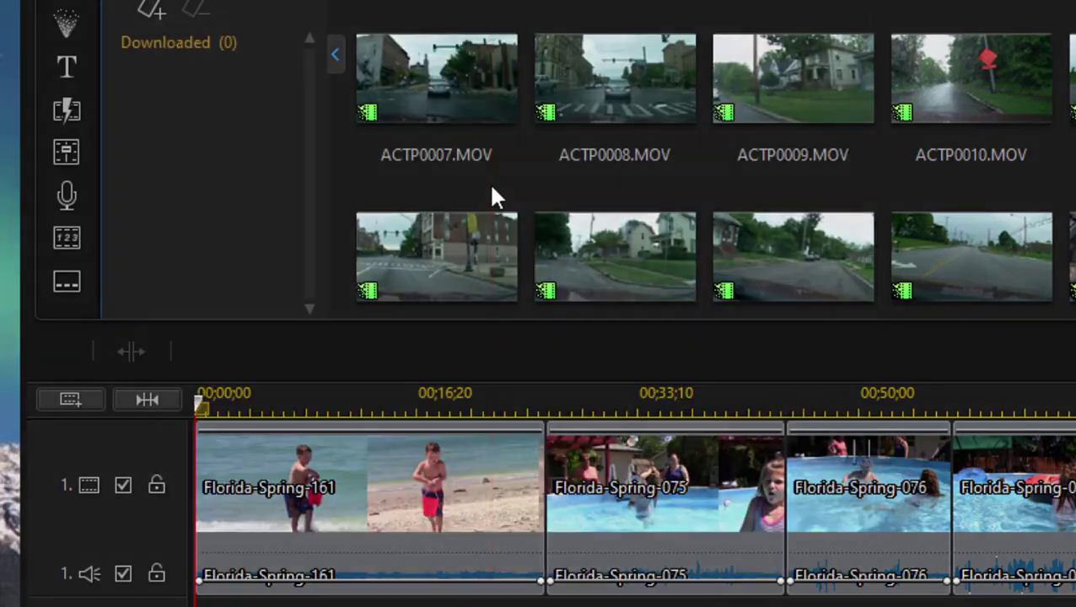
click(510, 196)
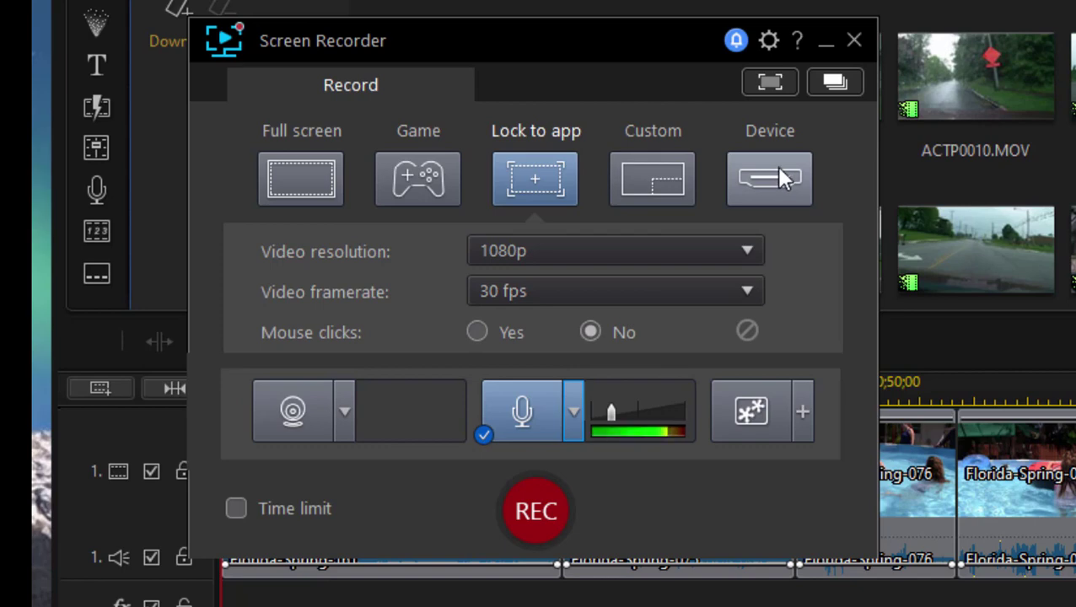
click(647, 197)
click(675, 257)
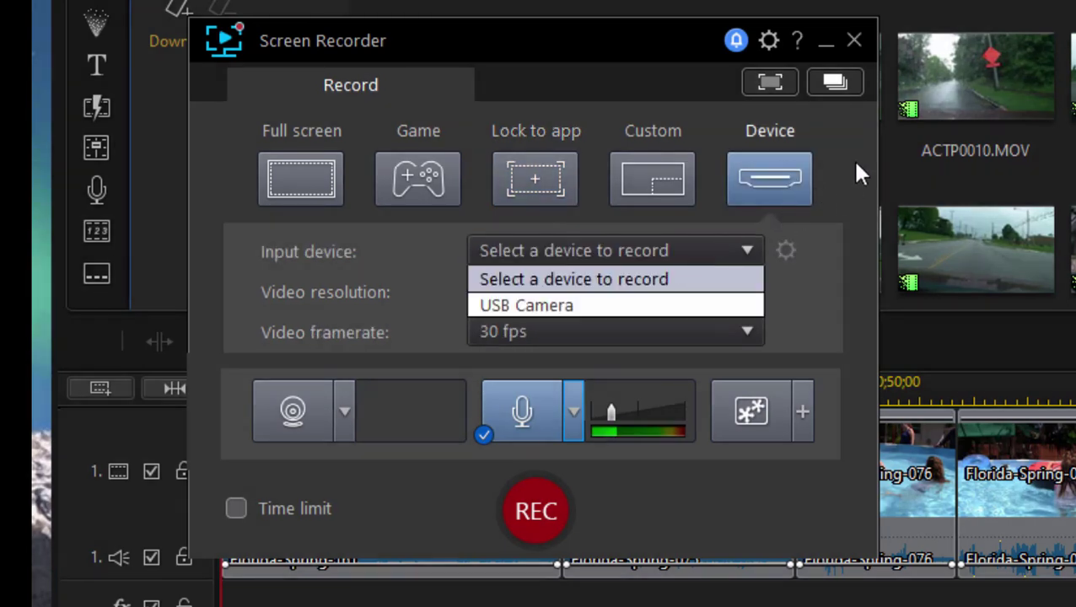
- Define a Custom capture area around the whole PowerDirector window, keeping the video resolution at 1080p
click(653, 178)
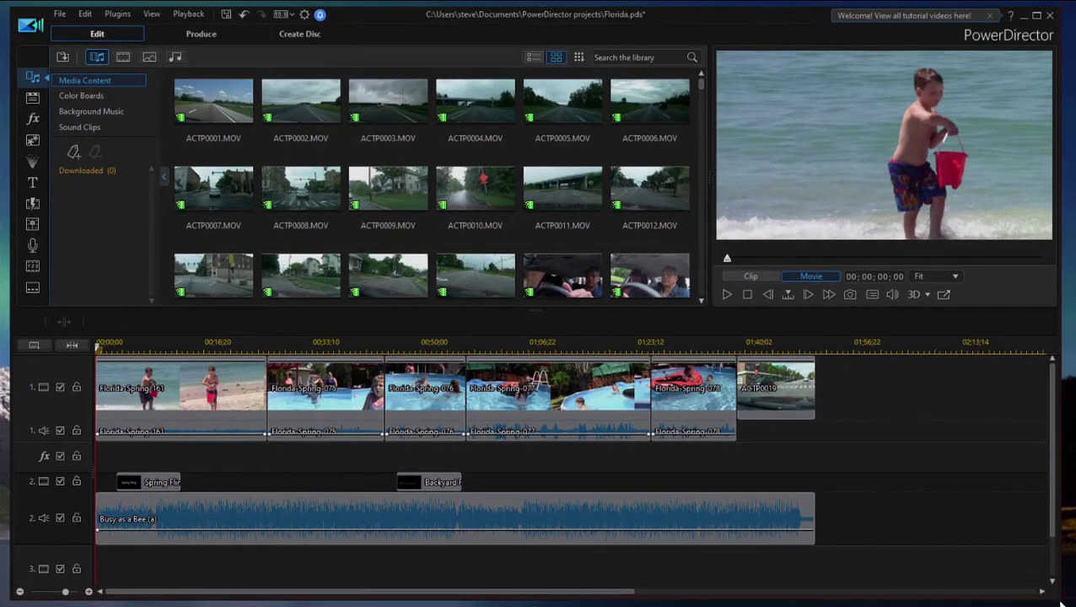
drag(1060, 601, 12, 12)
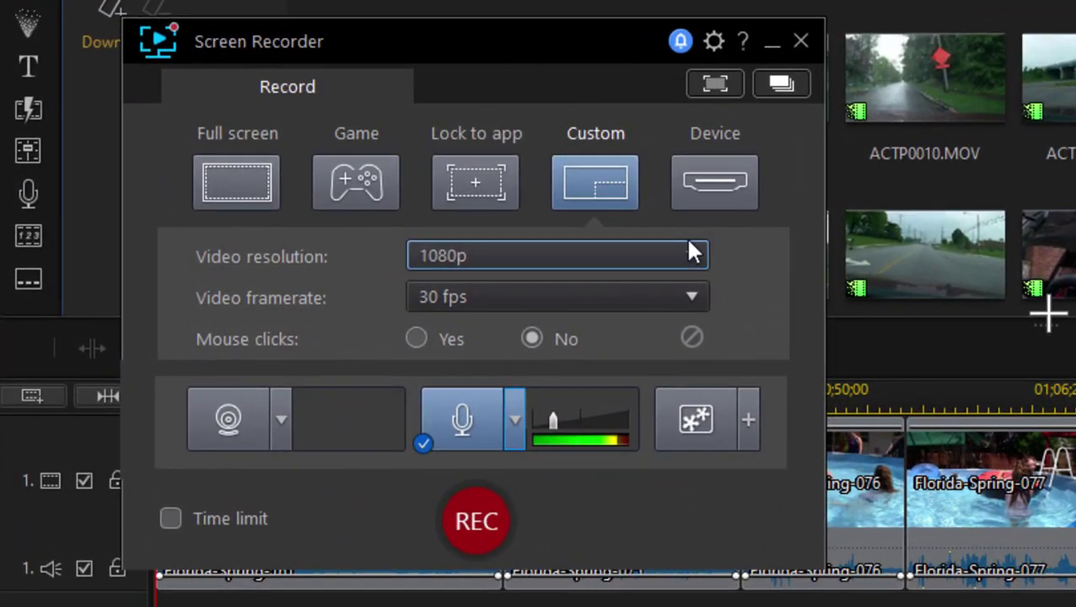
click(359, 274)
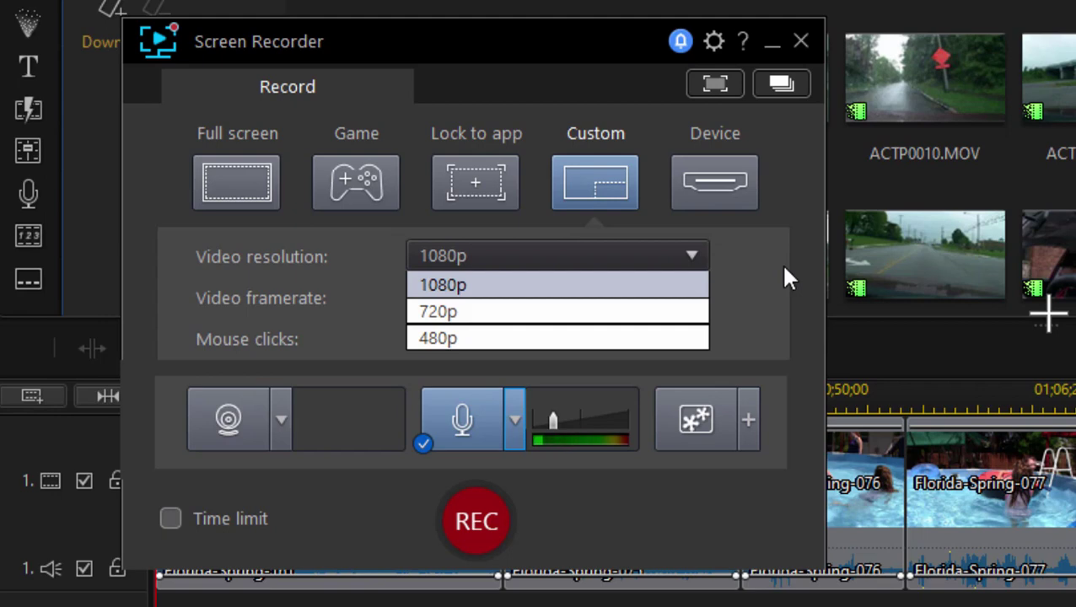
click(640, 291)
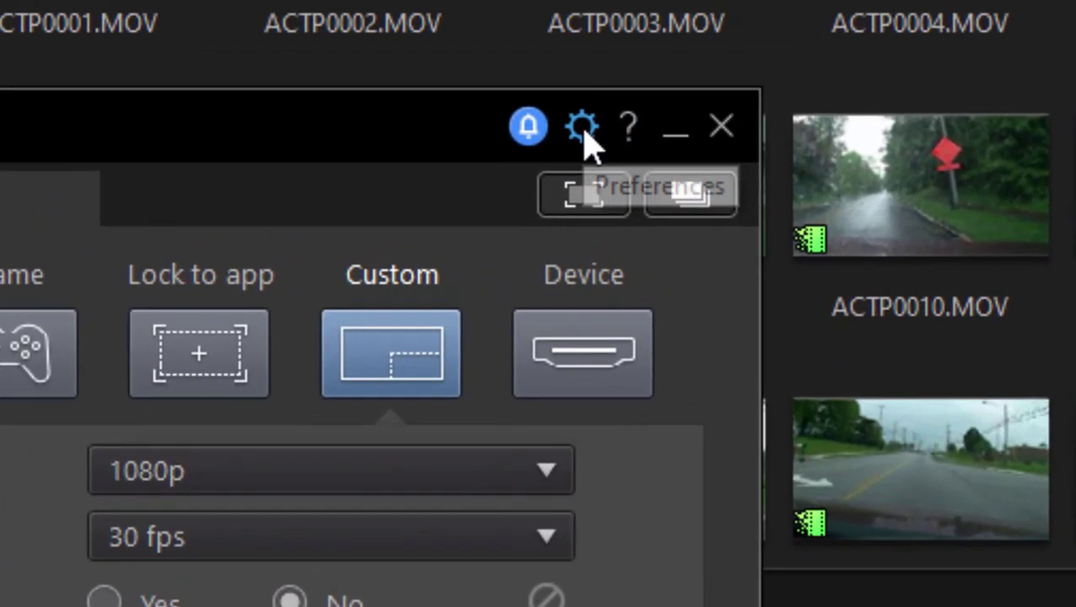
- Select USB Camera as the webcam in the recorder's preferences and reposition the webcam overlay in the preview
click(583, 128)
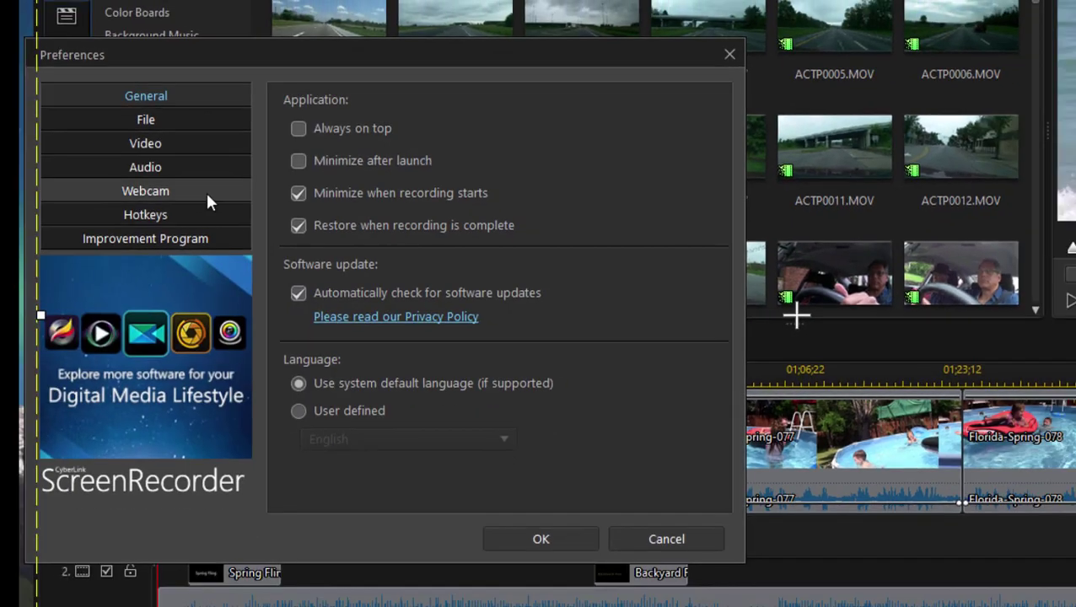
click(207, 195)
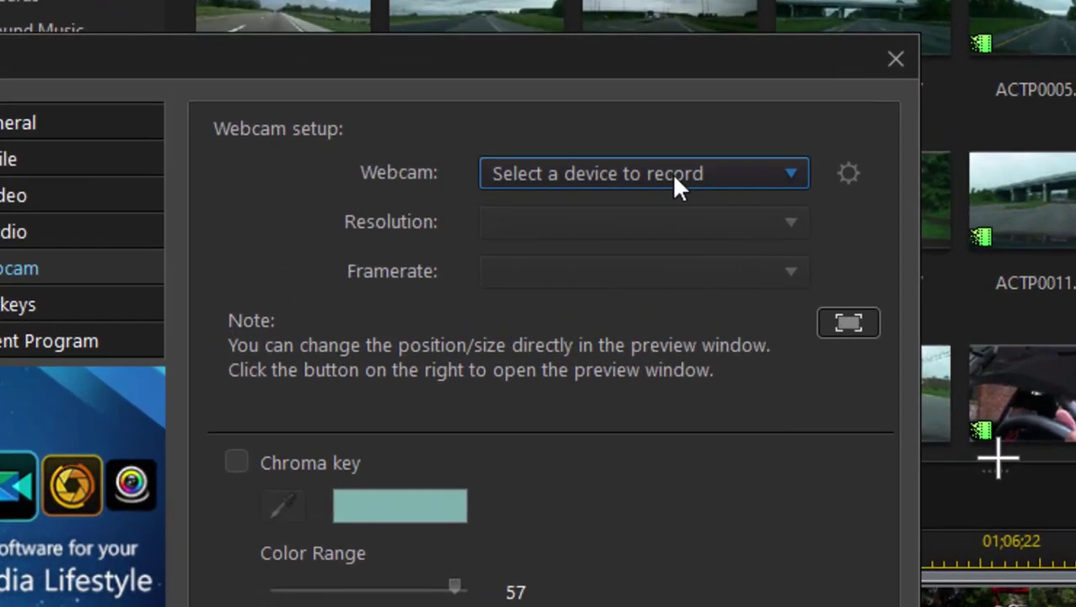
click(671, 172)
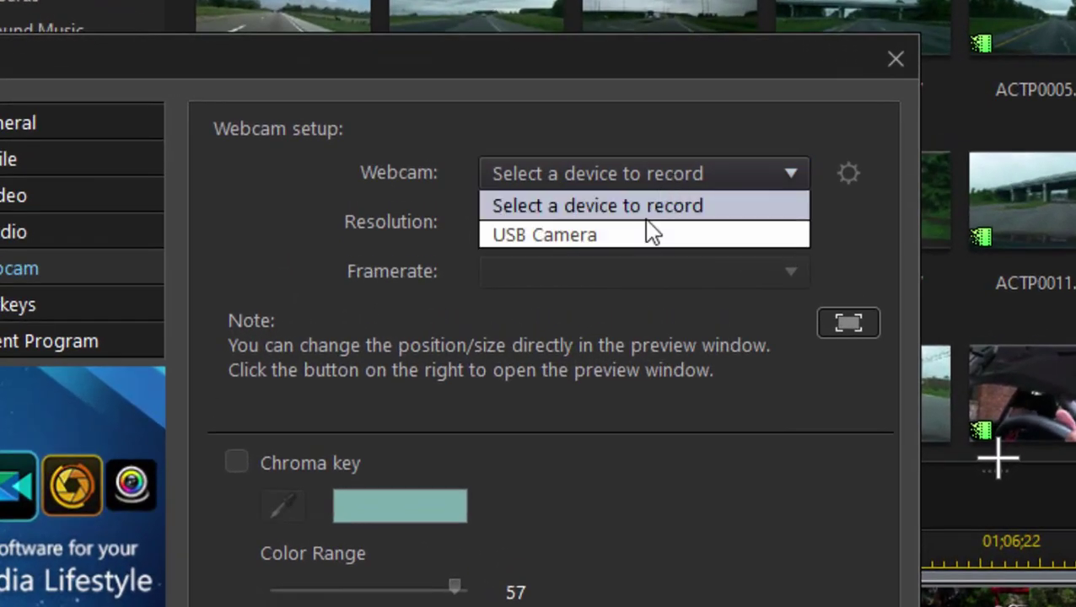
click(634, 231)
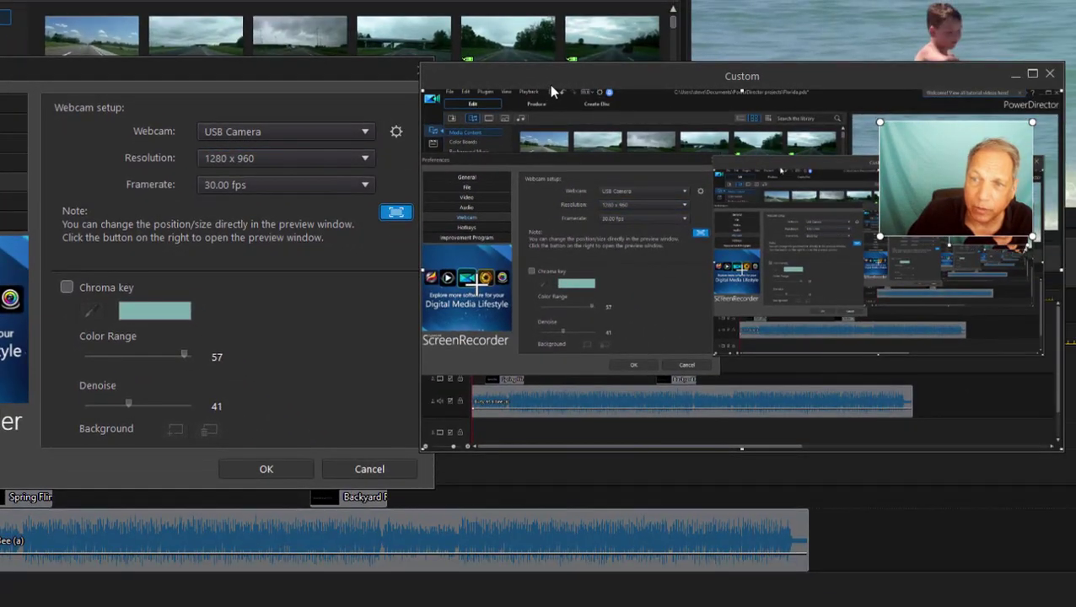
drag(573, 75, 595, 64)
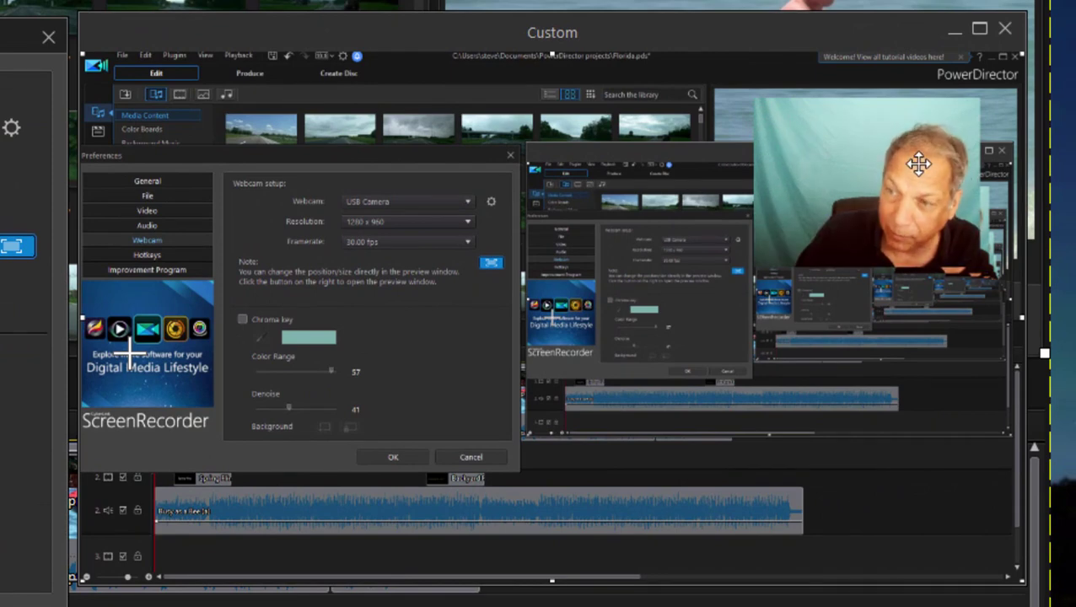
drag(914, 163, 893, 221)
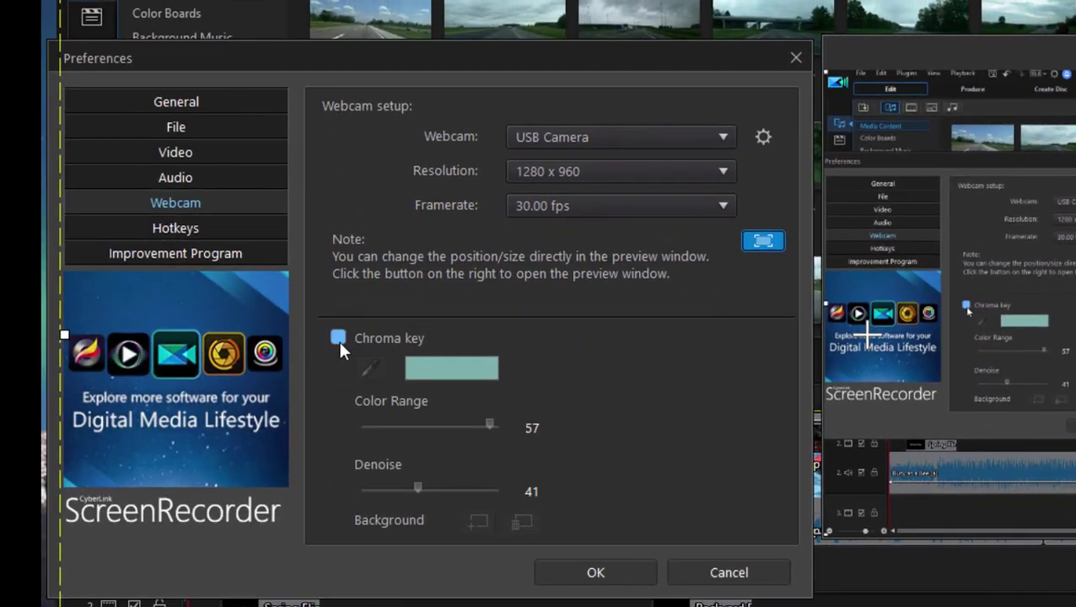
- Enable chroma key for the webcam, sample the green backdrop as the color to remove, and set Color Range to 18
click(337, 338)
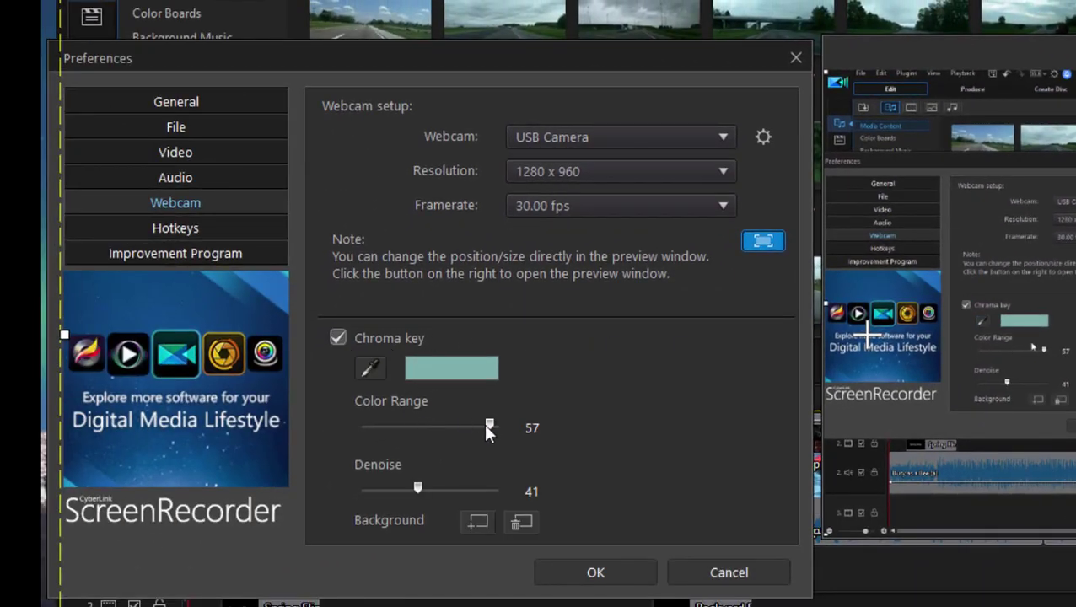
drag(487, 424, 363, 424)
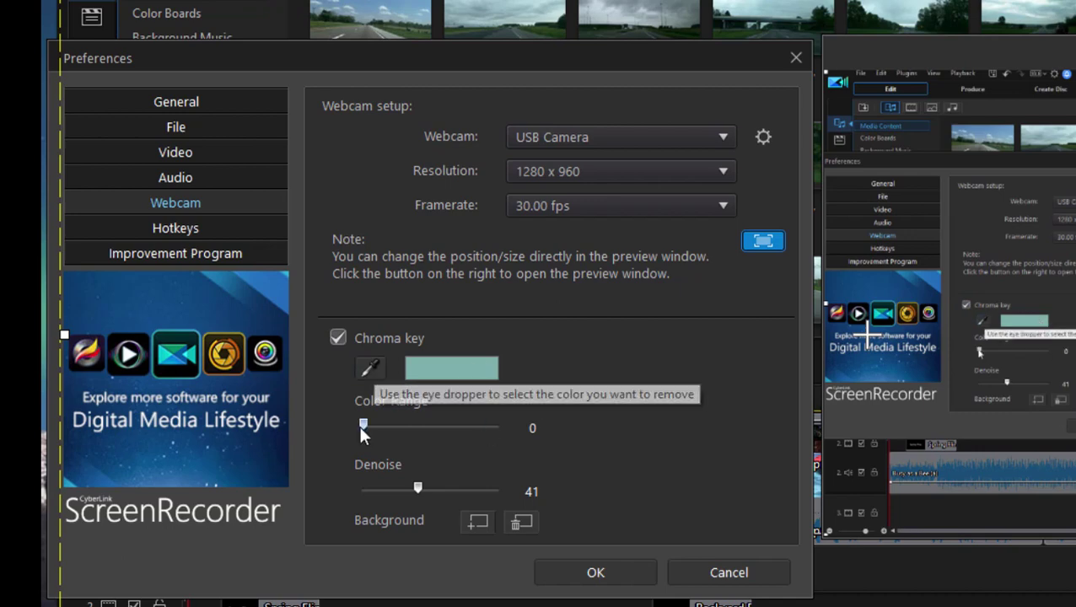
click(371, 368)
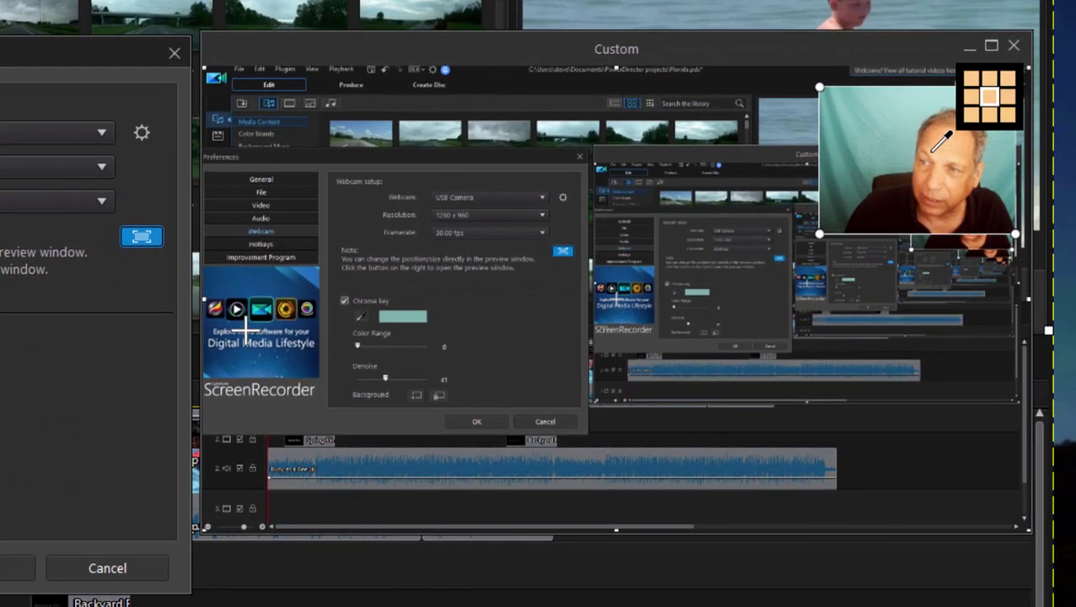
click(887, 150)
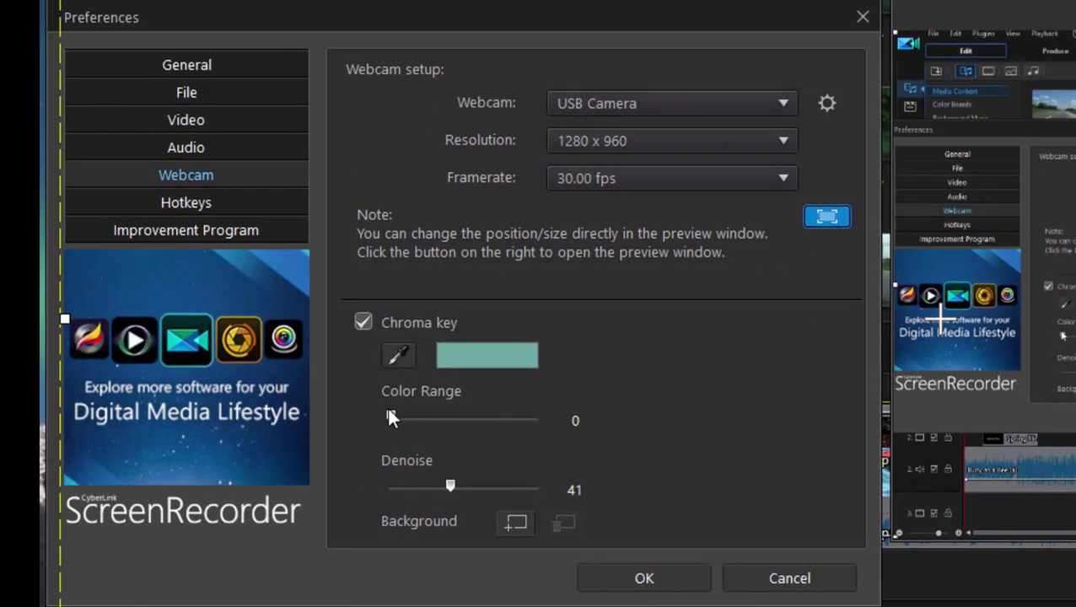
drag(389, 417, 70, 388)
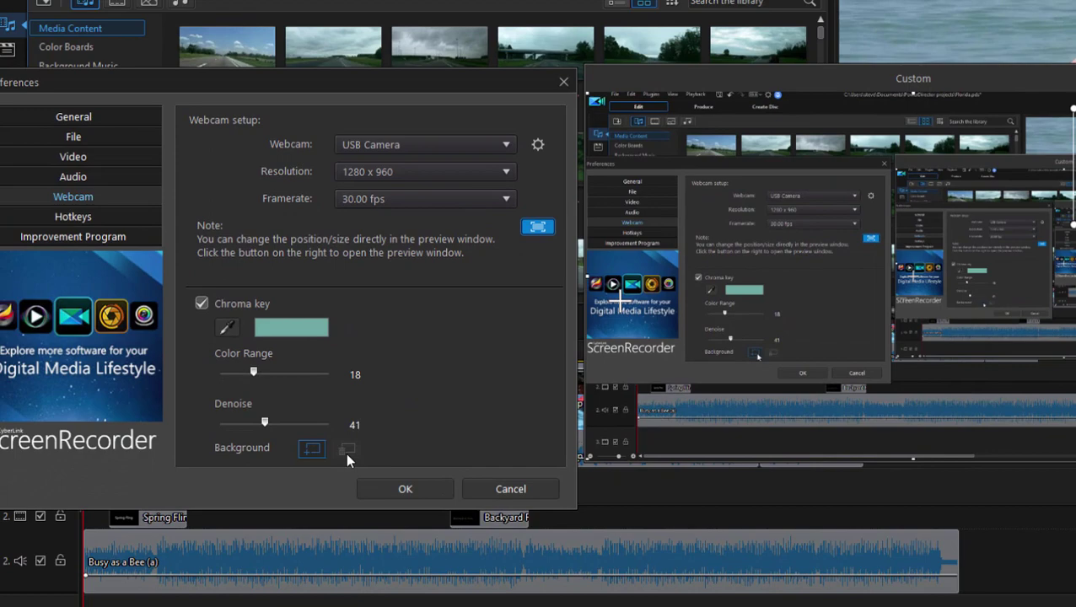
- Use WindowsNebula.jpg from Documents as the webcam's replacement background and apply the preferences
click(390, 511)
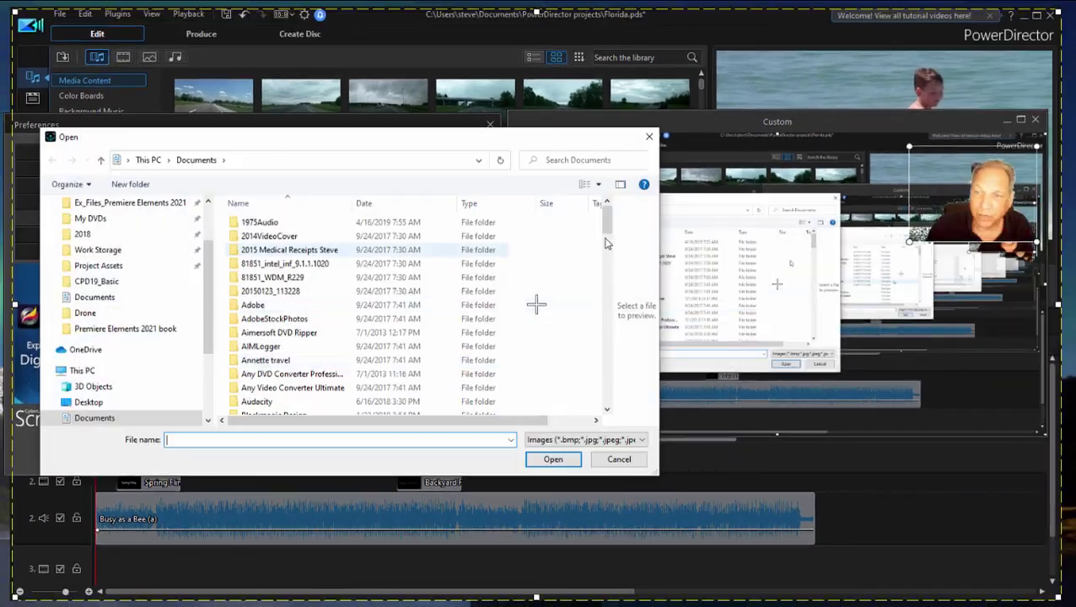
drag(604, 220, 606, 396)
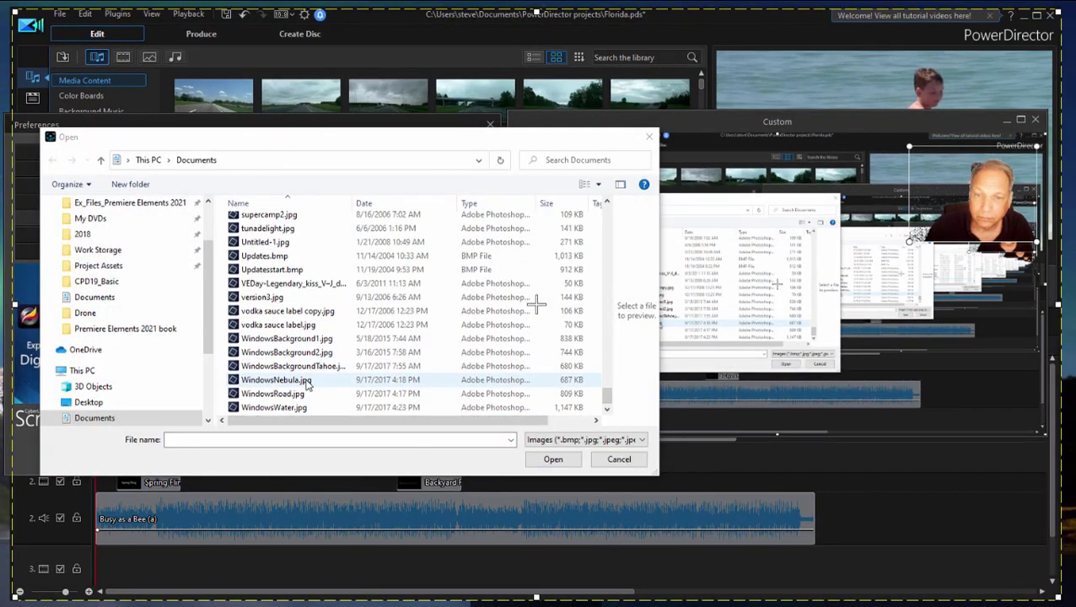
click(277, 379)
click(553, 458)
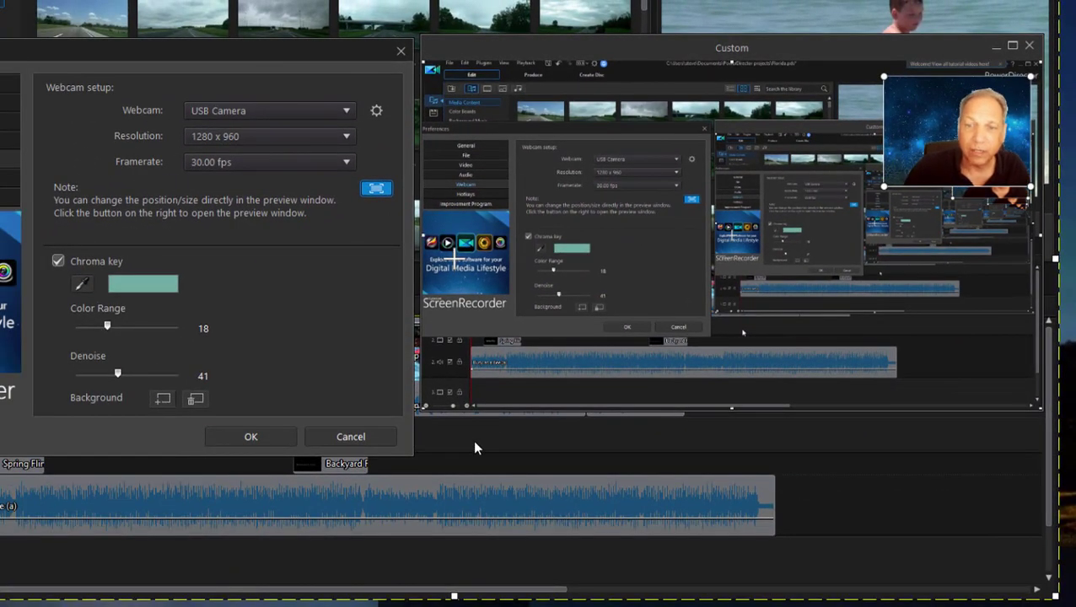
click(249, 439)
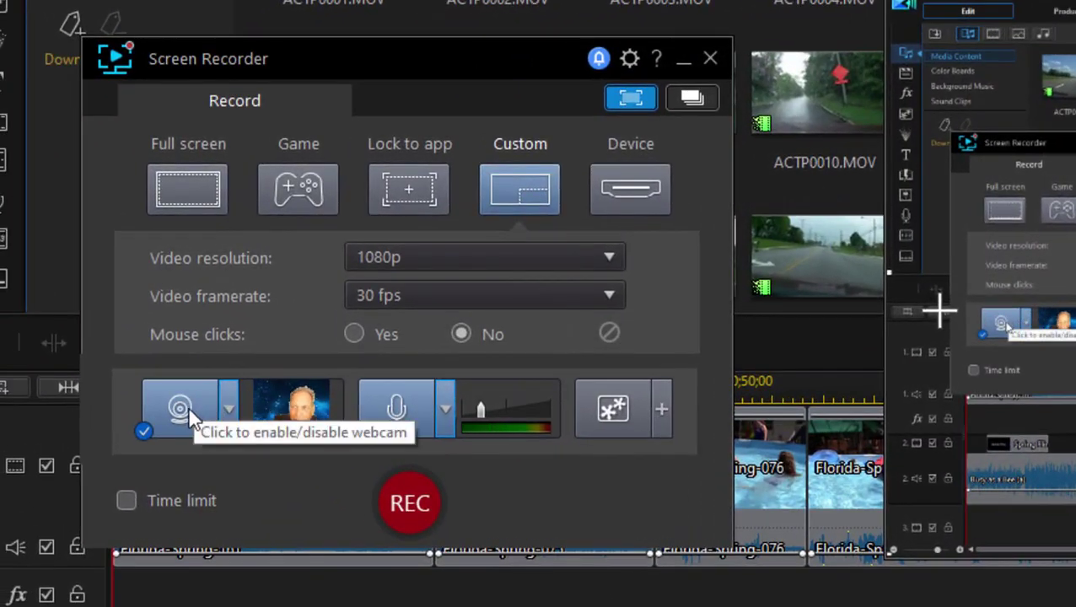
- With the webcam disabled, record the custom area while scrubbing through the project timeline, and stop the recording
click(187, 405)
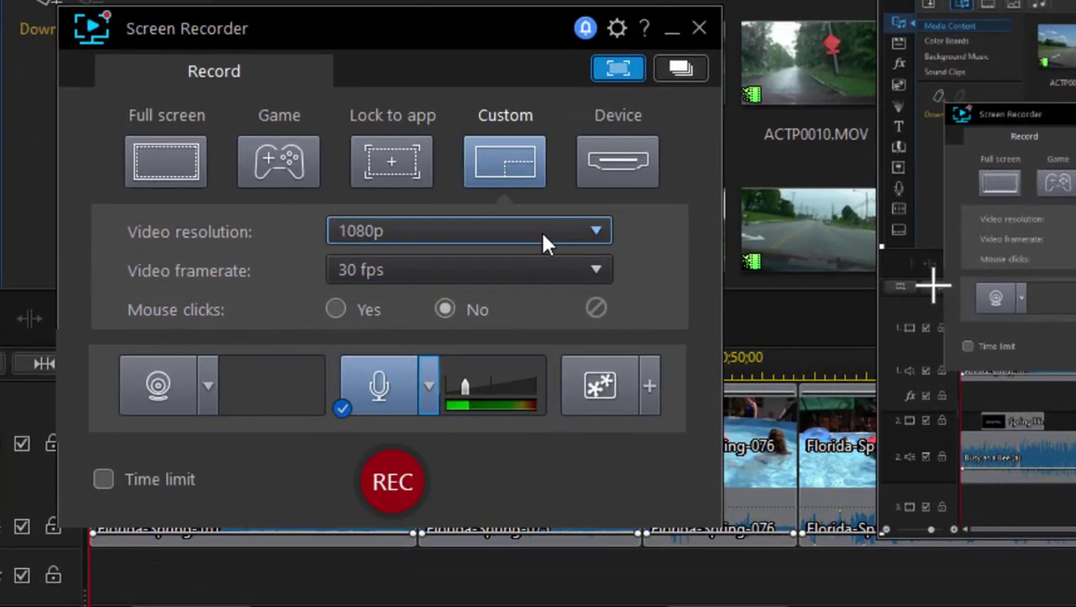
click(391, 493)
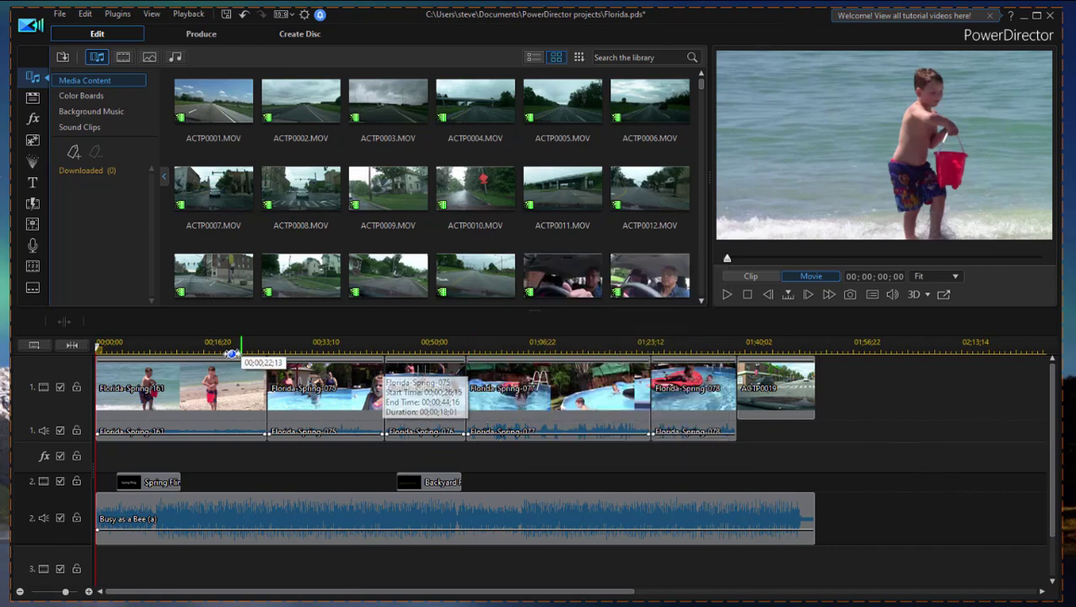
click(223, 345)
drag(239, 352, 448, 349)
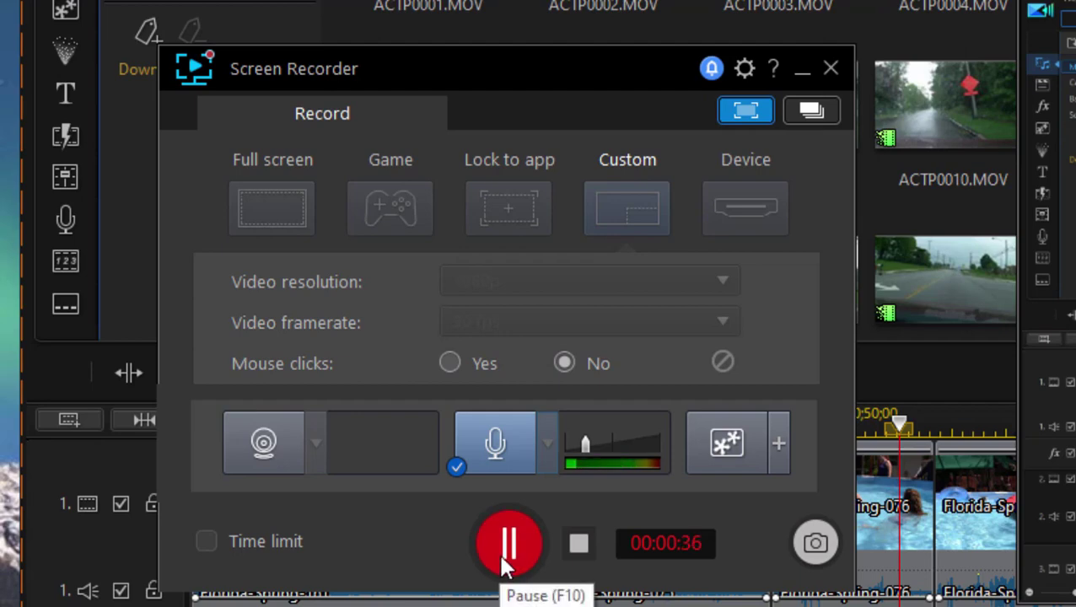
click(578, 546)
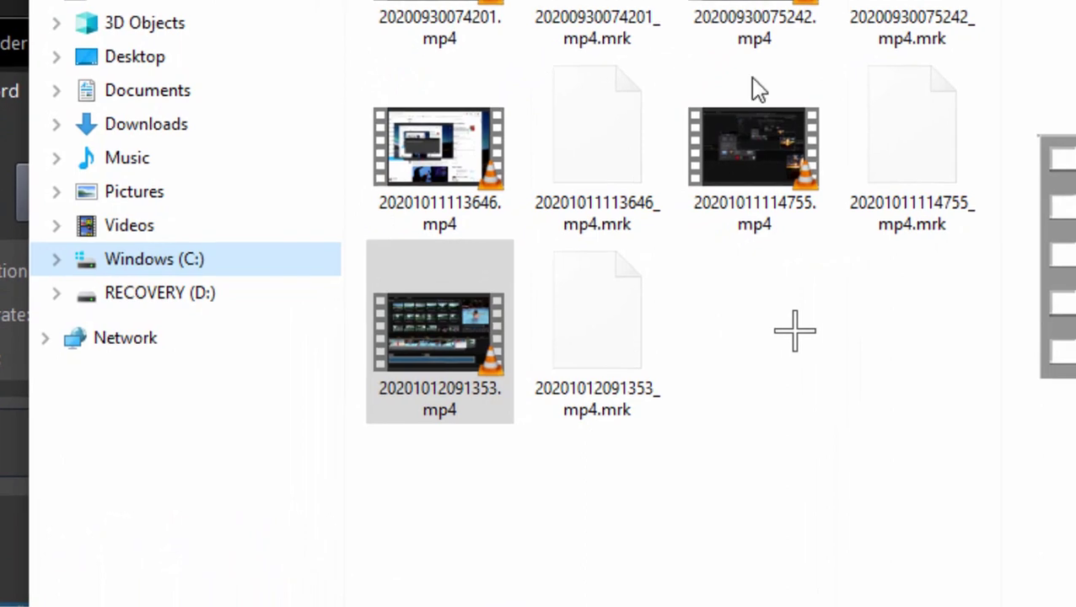
- Add the recording 20201012091353.mp4 to video track 1 after the ACTP0019 clip and scrub into it
click(311, 380)
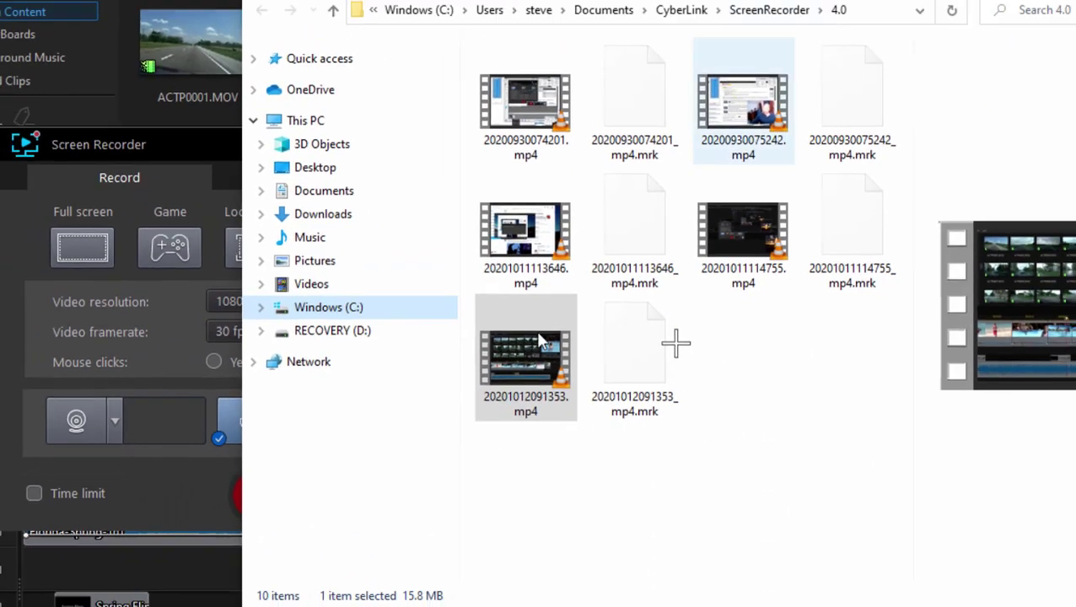
click(432, 349)
drag(495, 371, 200, 161)
drag(252, 125, 947, 477)
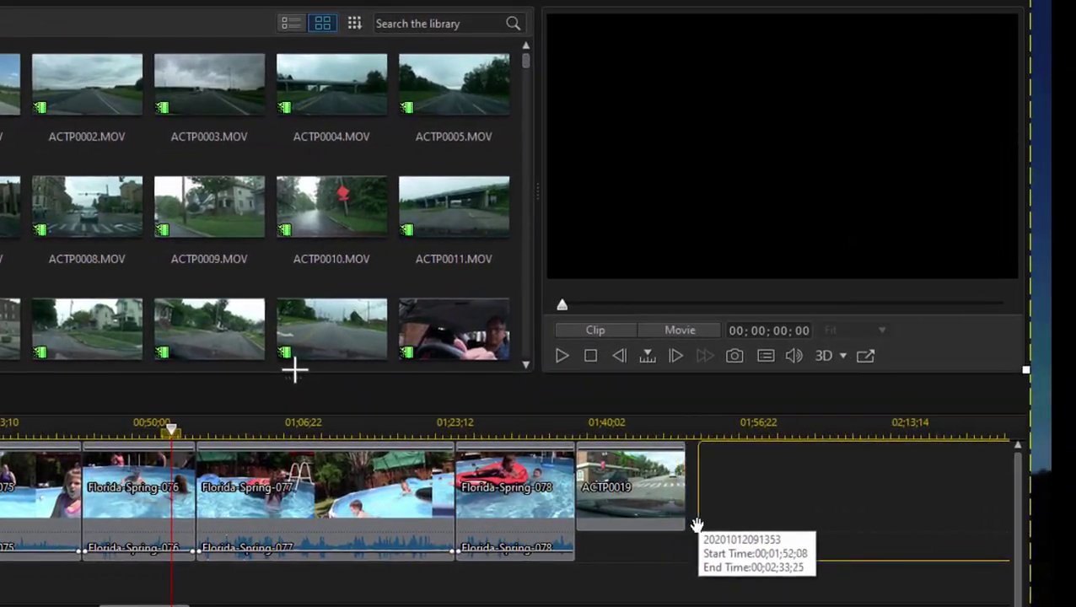
drag(696, 525, 776, 435)
scroll(459, 433, right, 5)
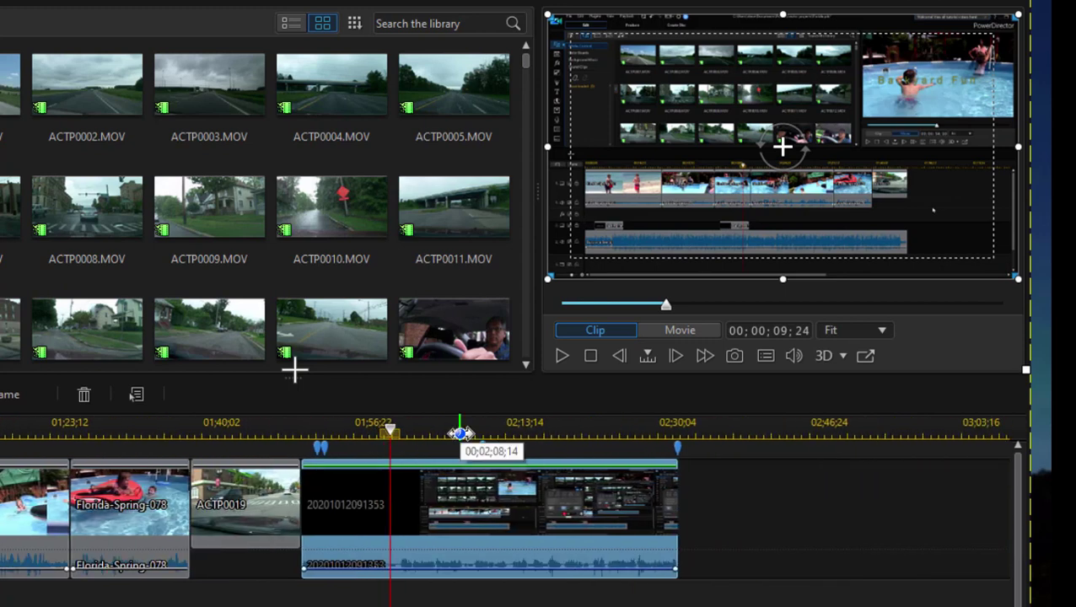